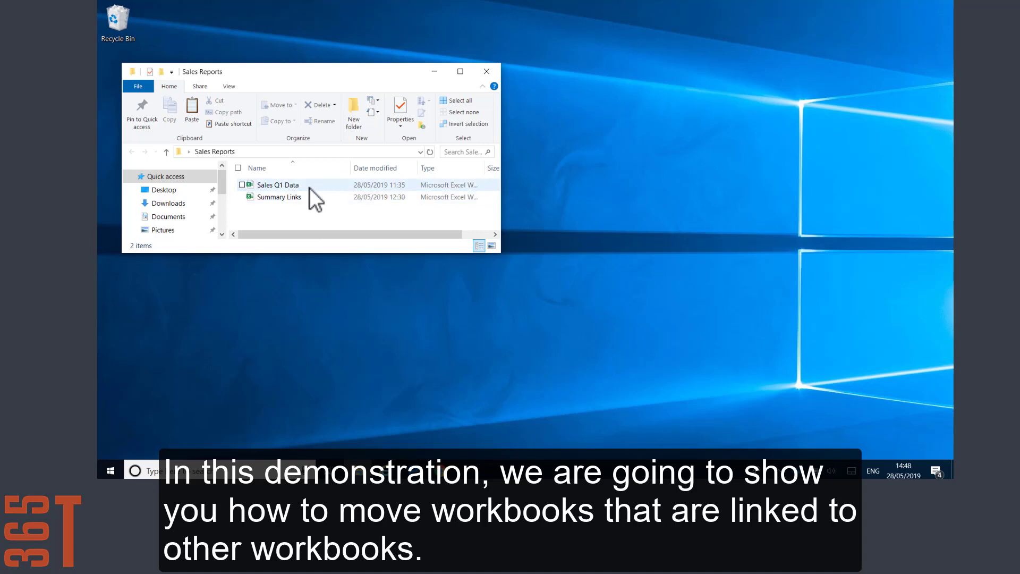
Open the Sales Q1 Data workbook, inspect the Product, Service and Support values in B2:B4 for links, and close it
double_click(291, 187)
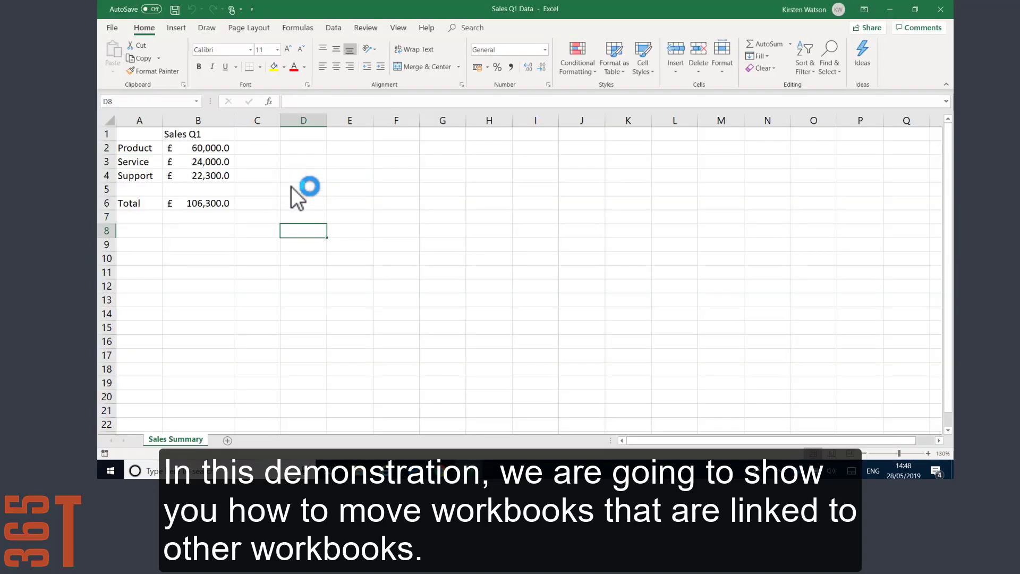
left_click(204, 149)
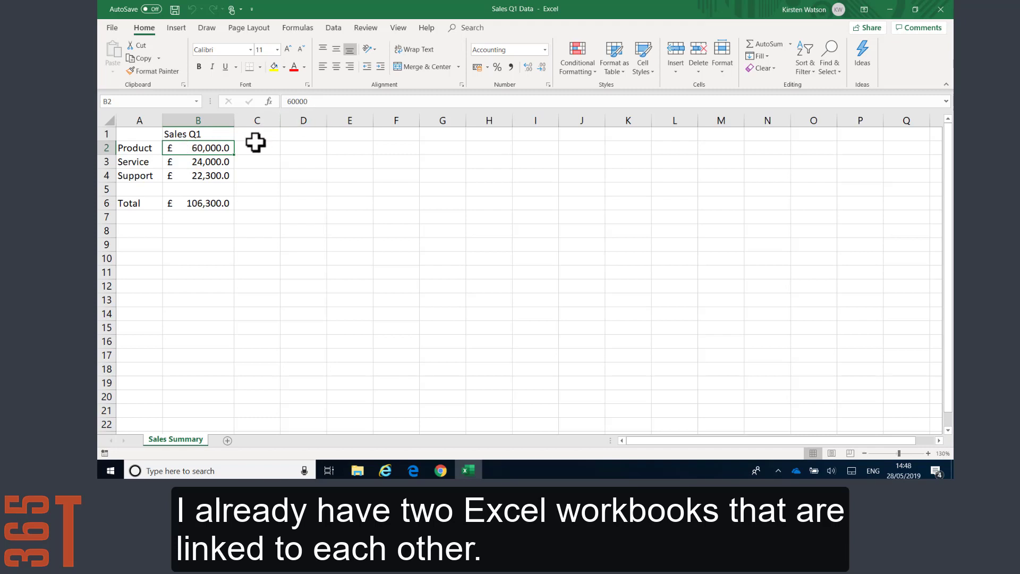
left_click(211, 161)
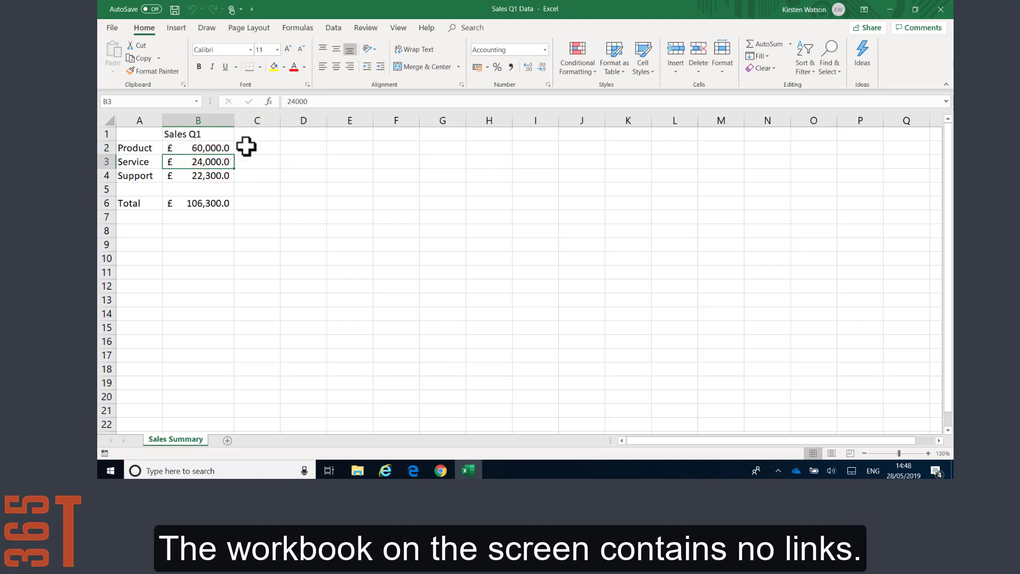
left_click(210, 175)
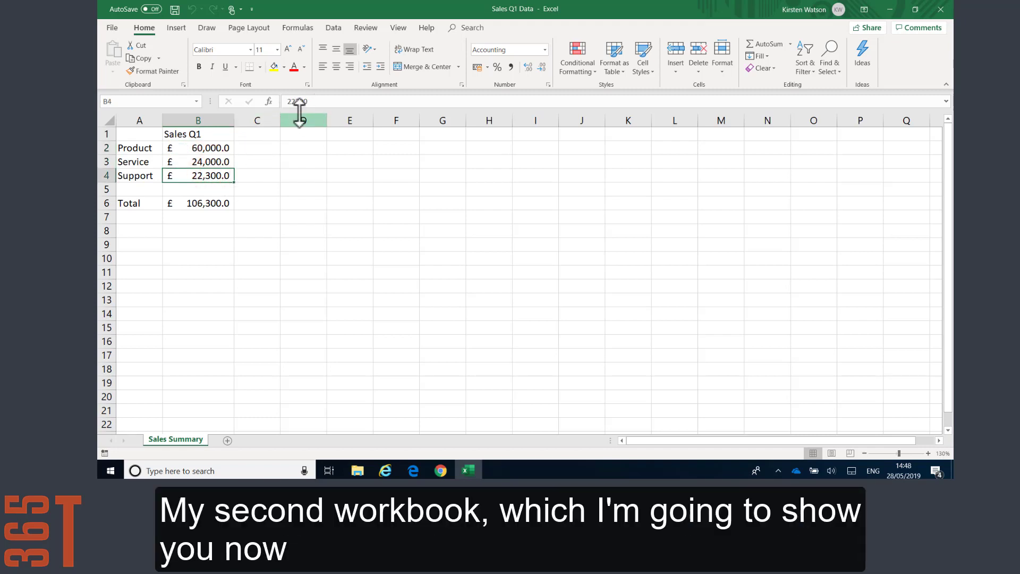
left_click(943, 10)
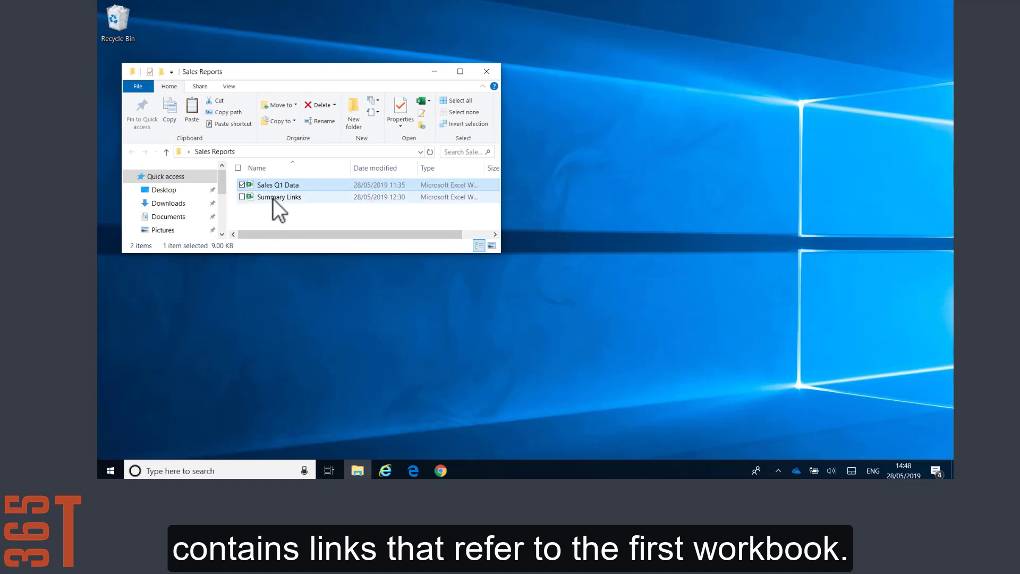
Open the Summary Links workbook, inspect the external link formulas in B3 and B4, and close it
double_click(273, 197)
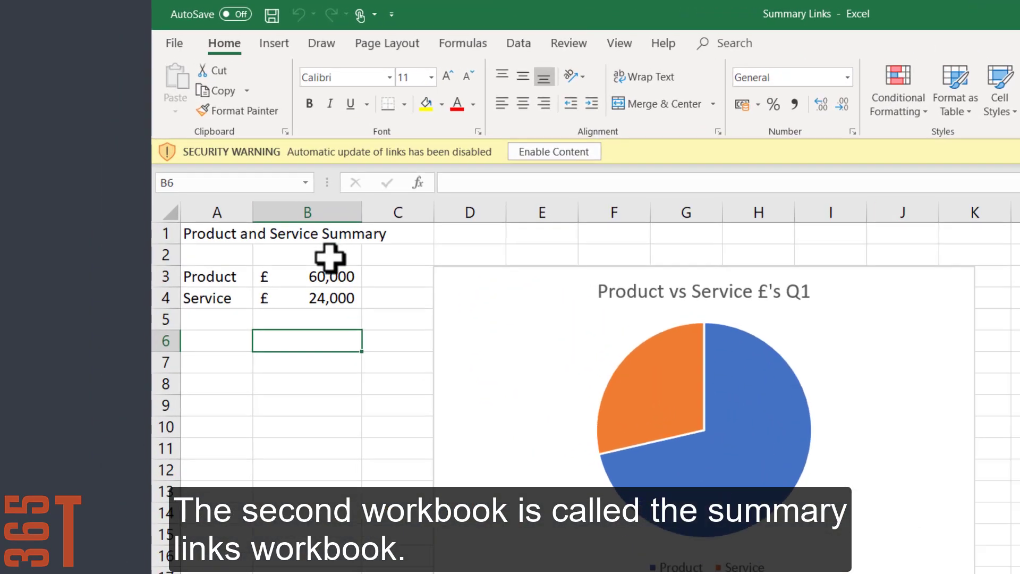
left_click(197, 177)
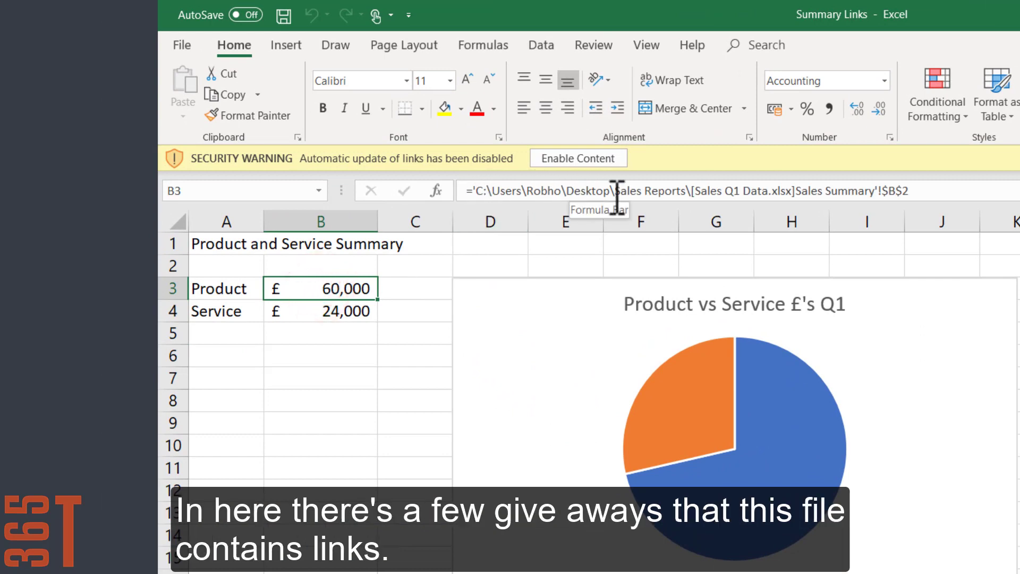
left_click(337, 308)
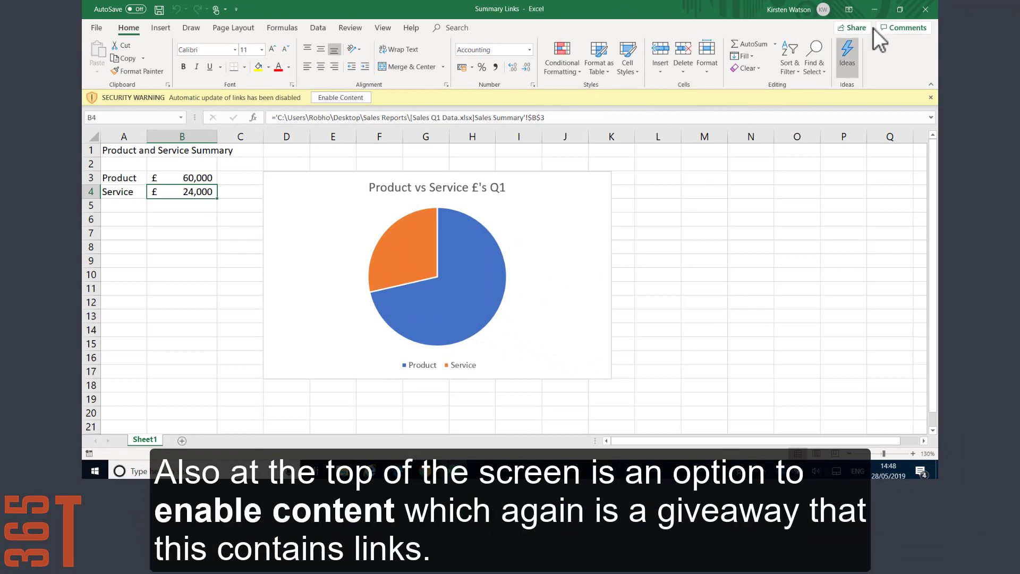
left_click(927, 10)
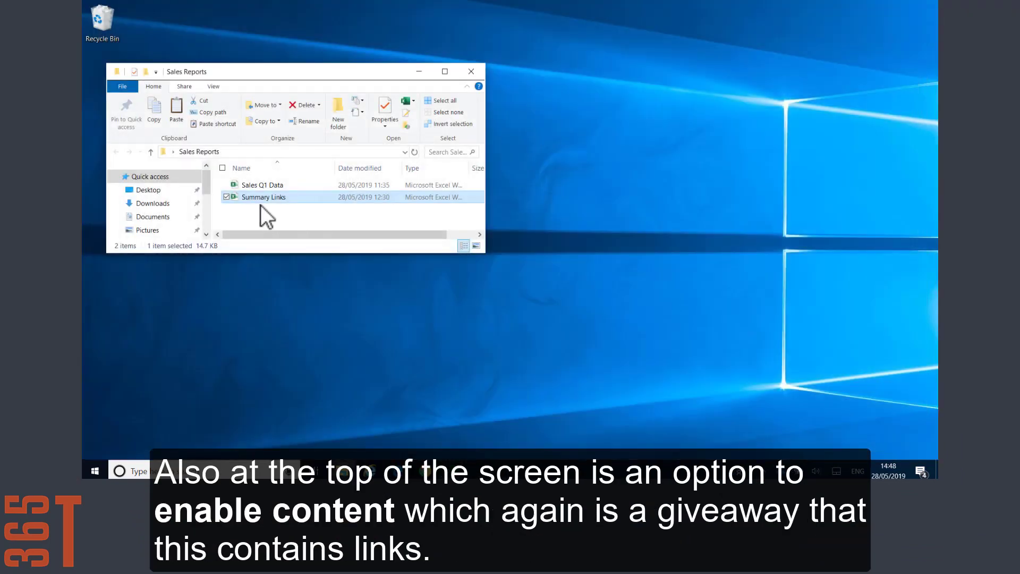
In the Sales Q1 Data workbook, set the Product, Service and Support values in B2:B4 to 100, and save it on closing
left_click(257, 186)
double_click(257, 186)
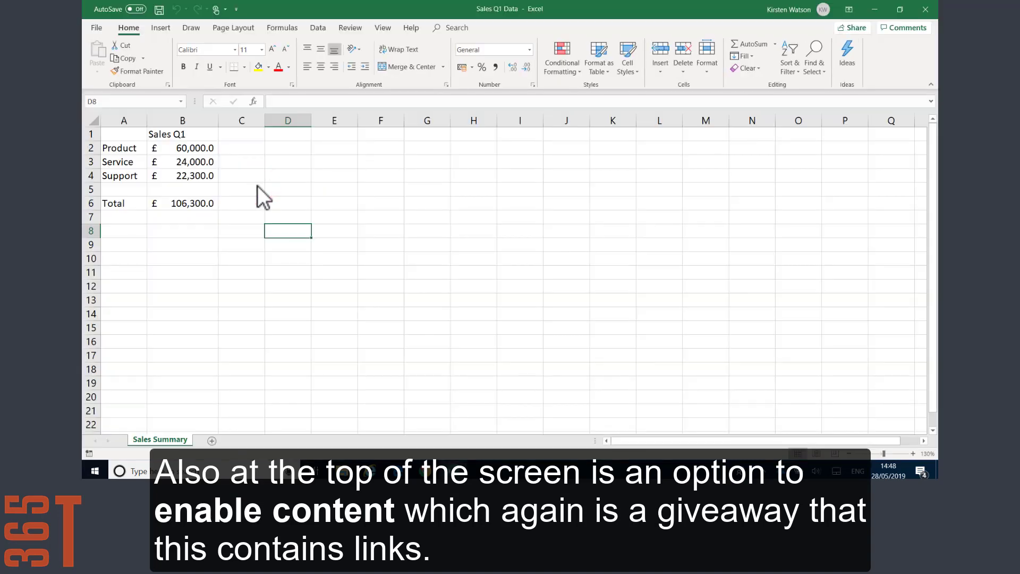
left_click(186, 151)
type("100")
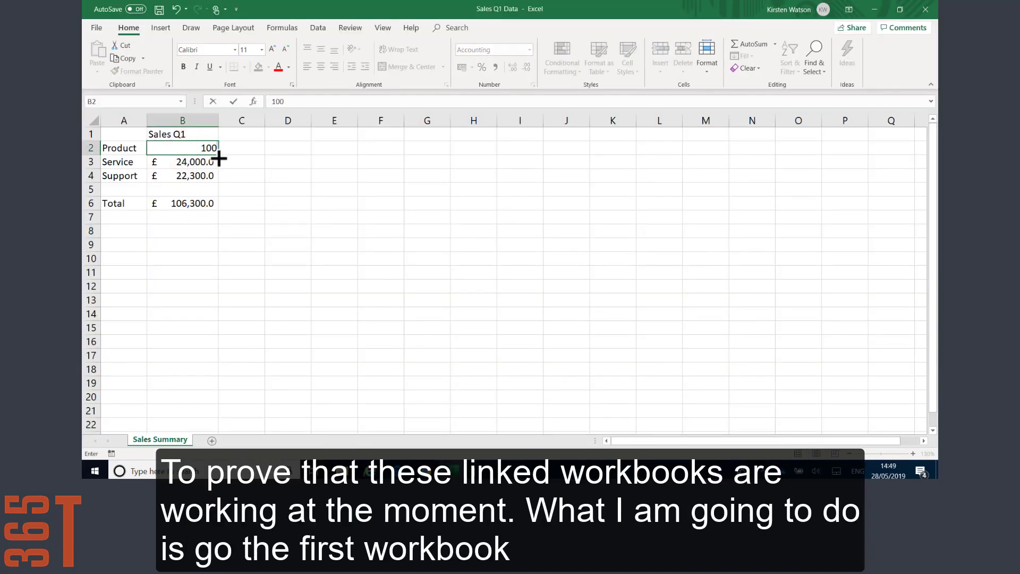
left_click_drag(218, 155, 214, 177)
left_click(278, 171)
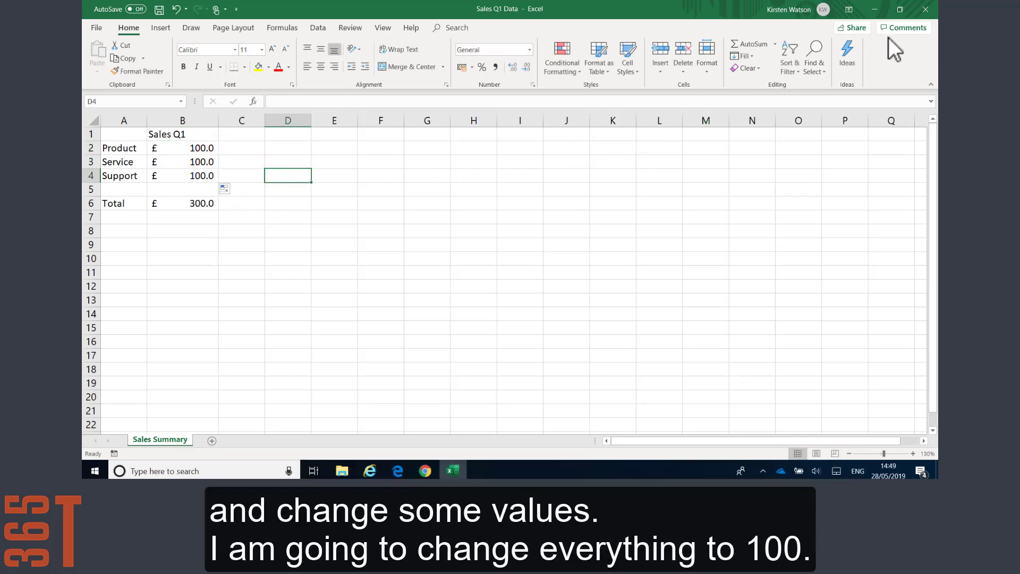
left_click(925, 10)
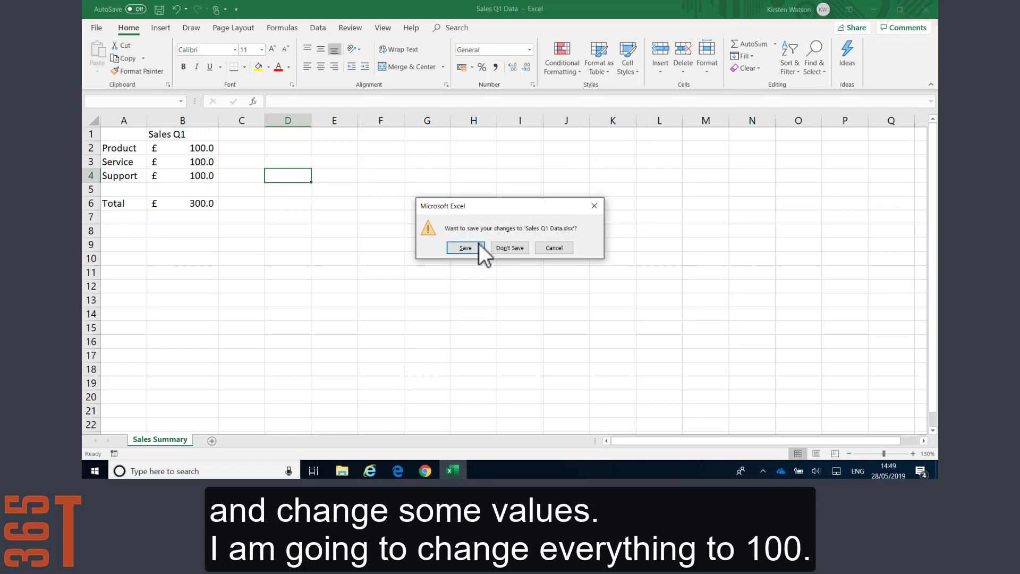
left_click(476, 245)
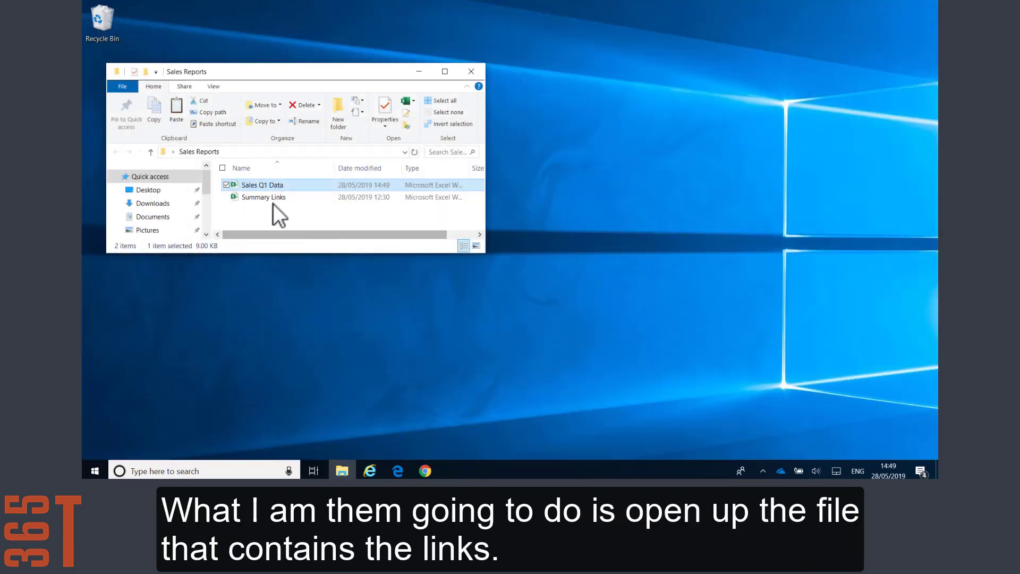
Open the Summary Links workbook, enable its content to update the links, and save the changes on closing
left_click(270, 197)
double_click(270, 197)
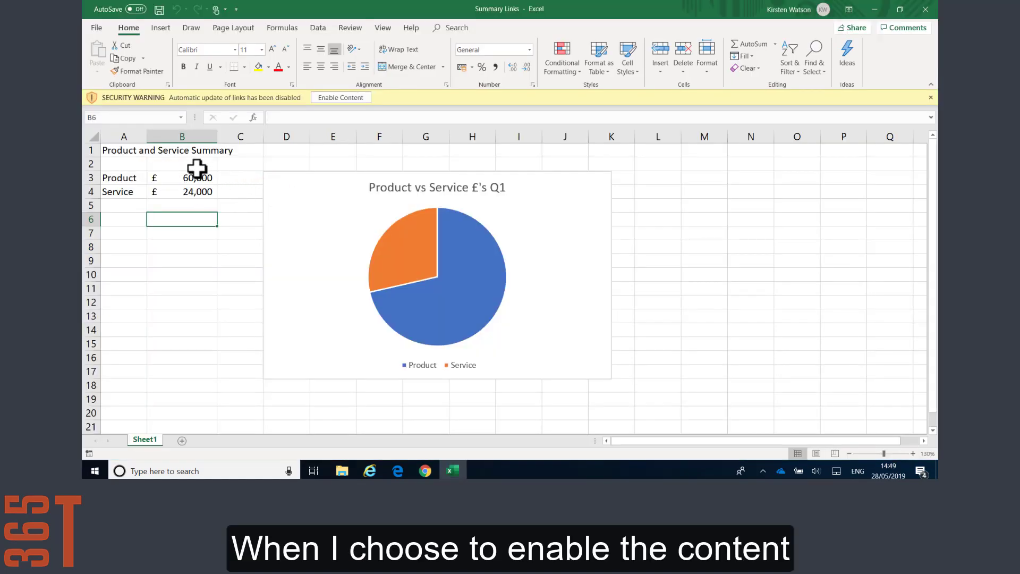
left_click(340, 100)
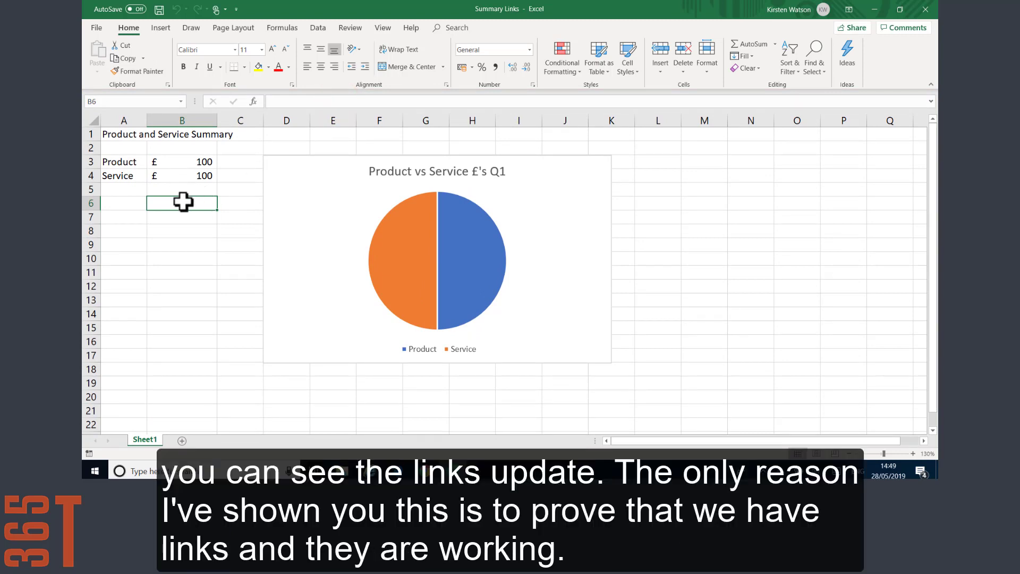
left_click(926, 11)
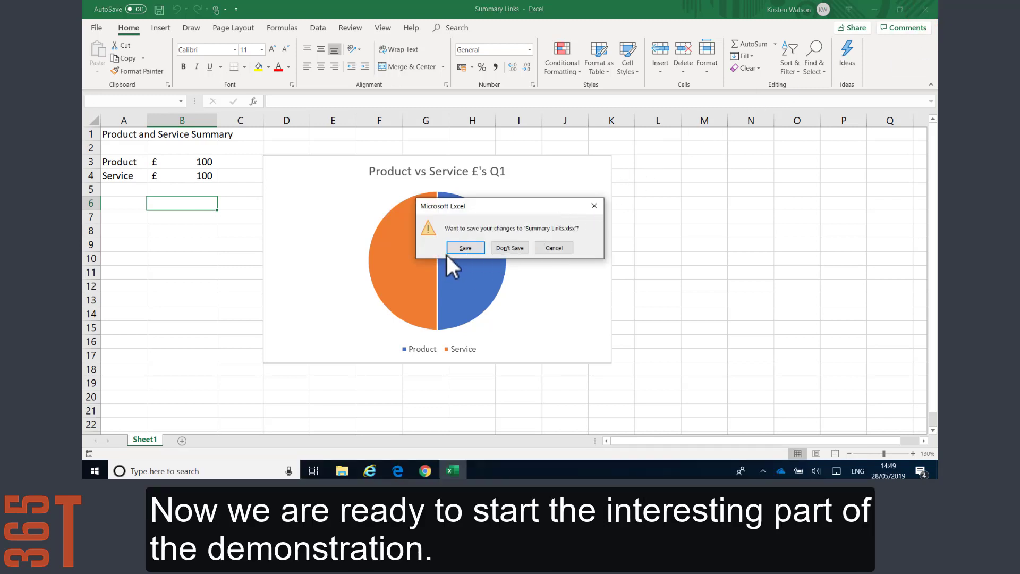
left_click(452, 249)
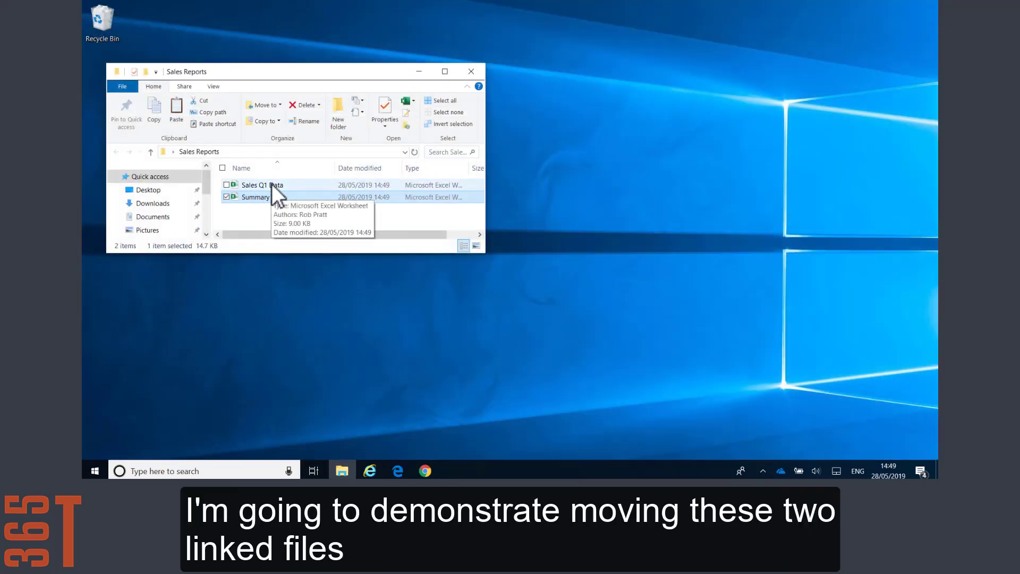
Open the OneDrive folder beside the Sales Reports folder and copy Sales Q1 Data and Summary Links into it
double_click(782, 472)
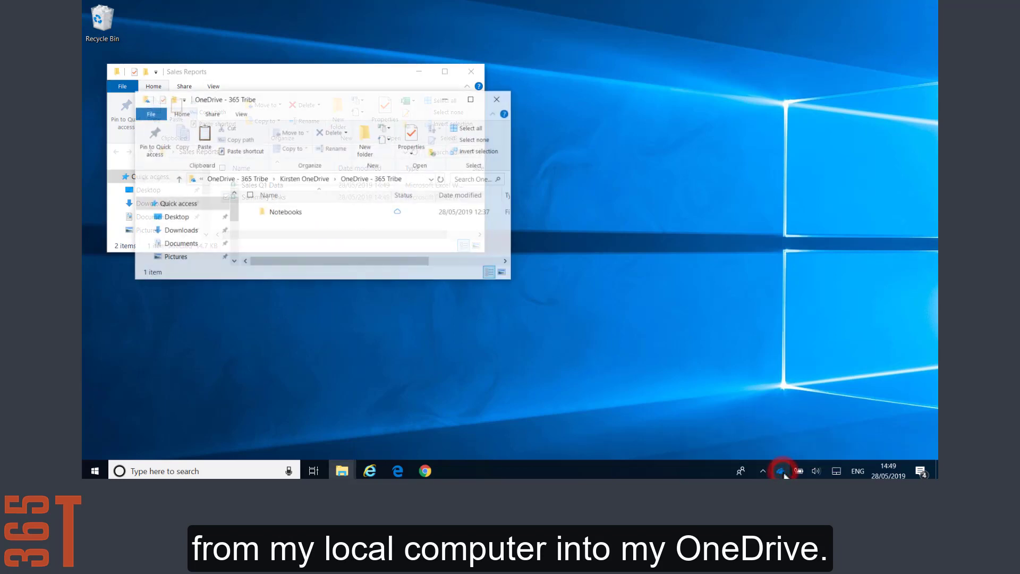
left_click_drag(341, 99, 708, 68)
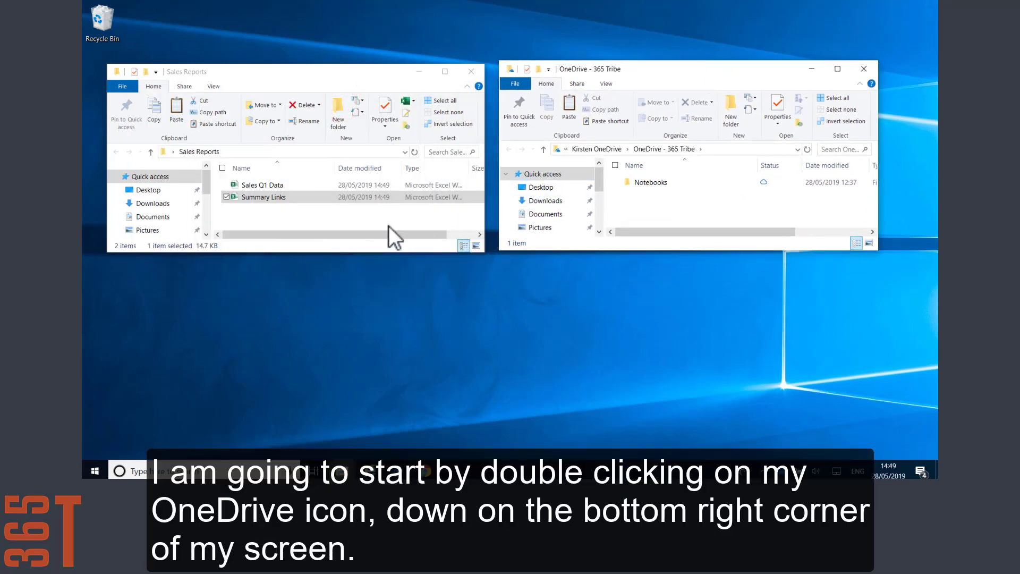
left_click_drag(290, 213, 256, 186)
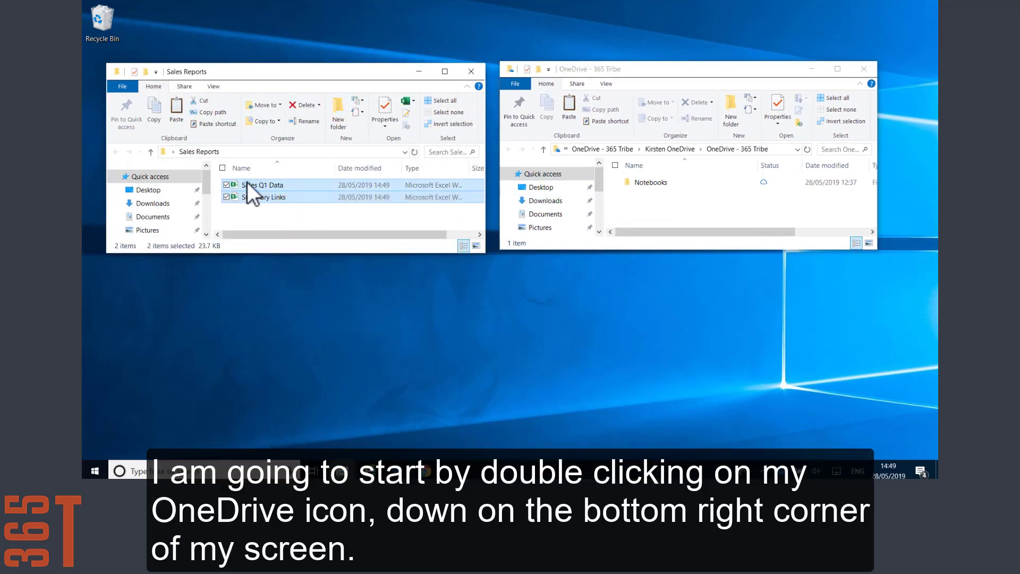
right_click(248, 183)
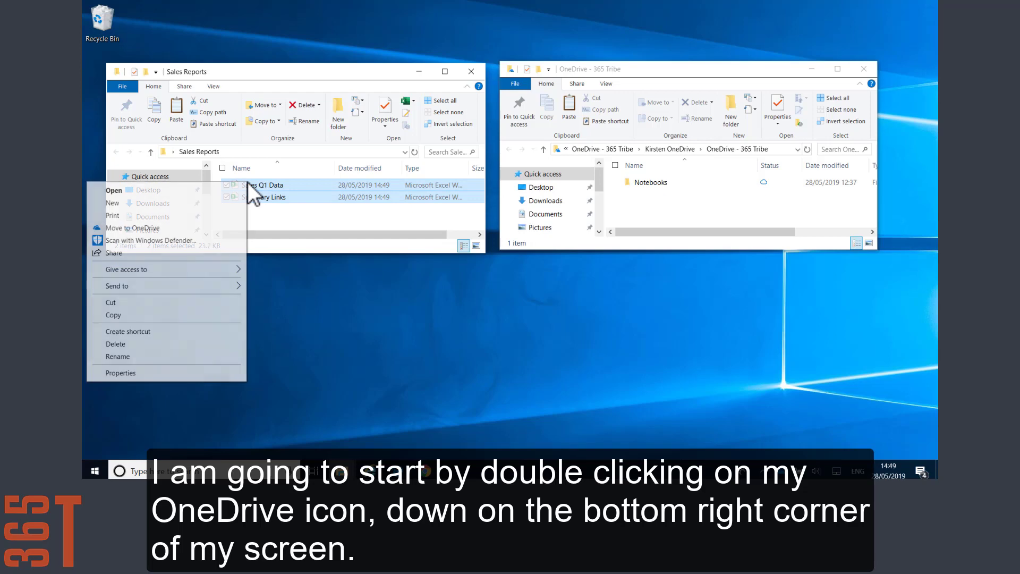
left_click(197, 315)
left_click(665, 207)
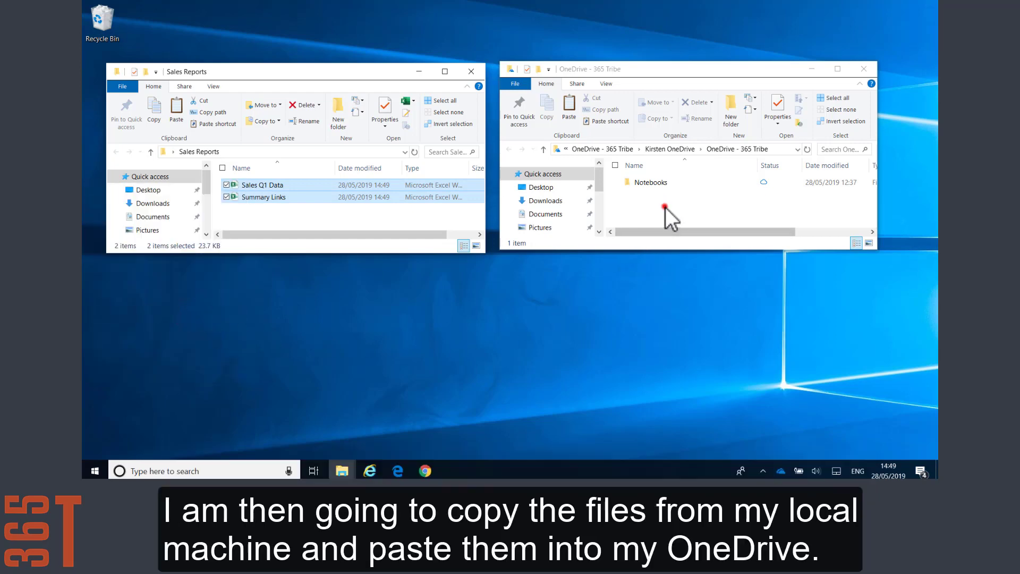
right_click(666, 204)
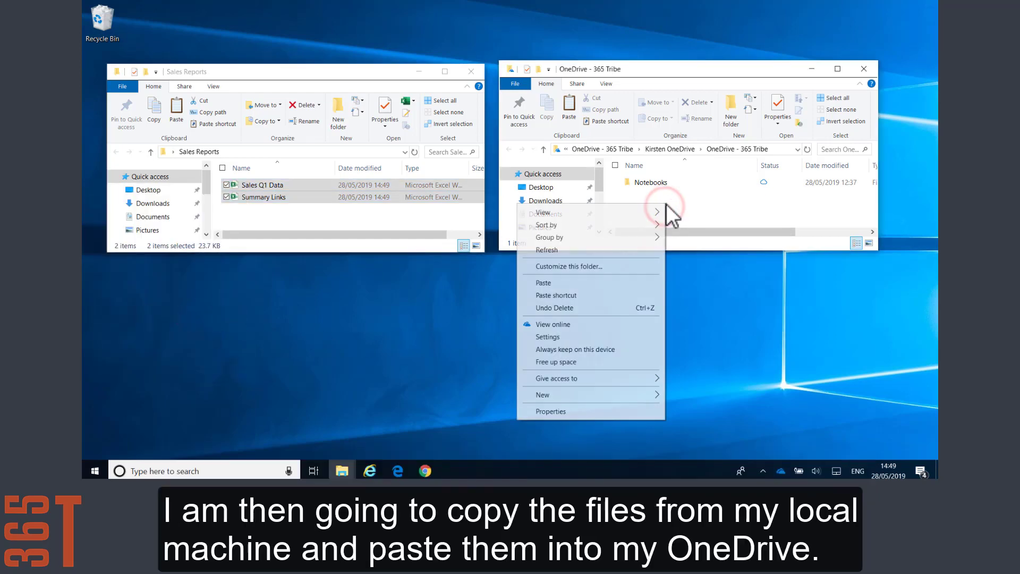
left_click(615, 284)
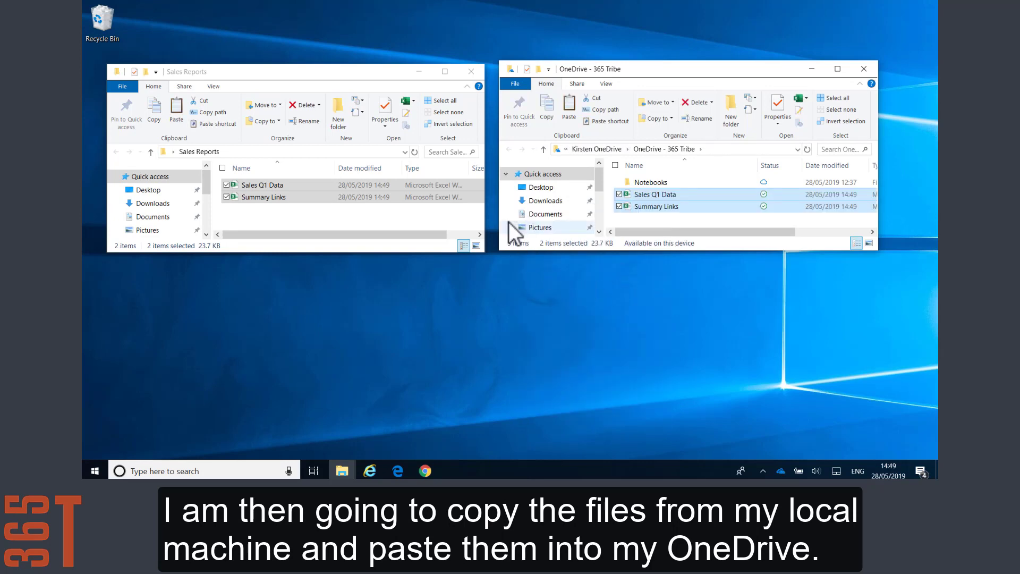
Close the Sales Reports folder, move the OneDrive folder window towards the middle of the desktop and deselect the copied files
left_click(471, 74)
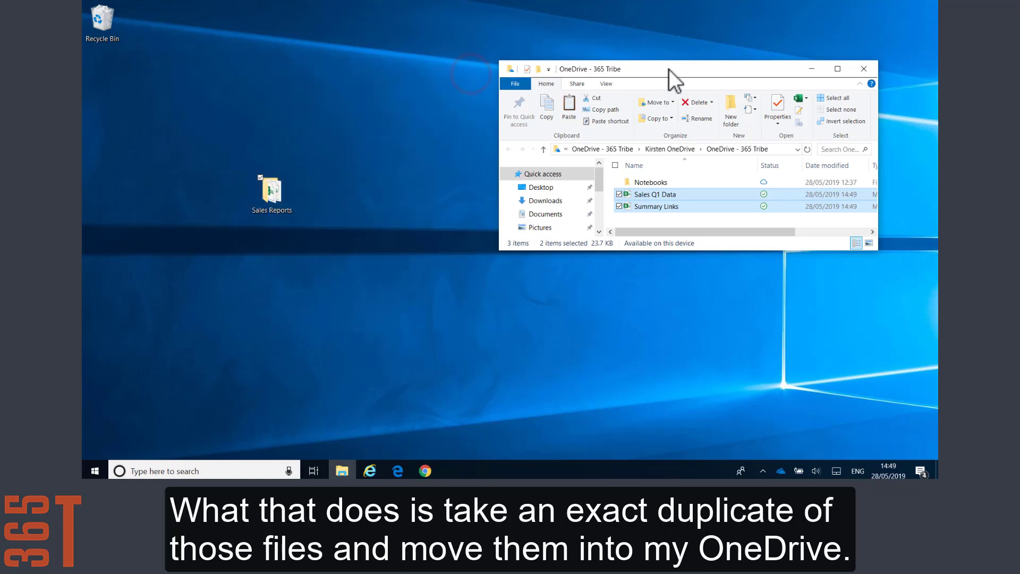
left_click_drag(668, 69, 522, 83)
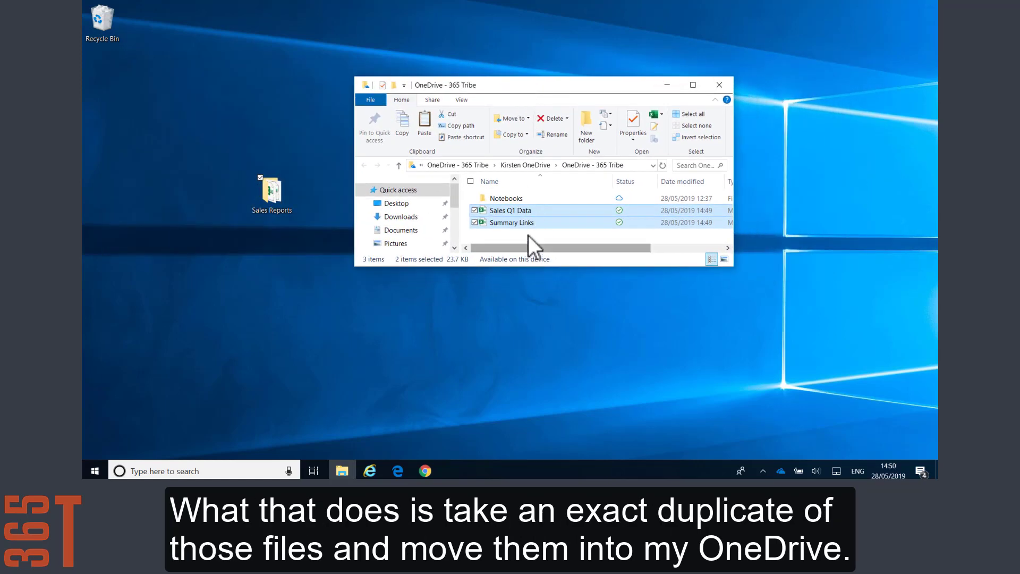
left_click(528, 234)
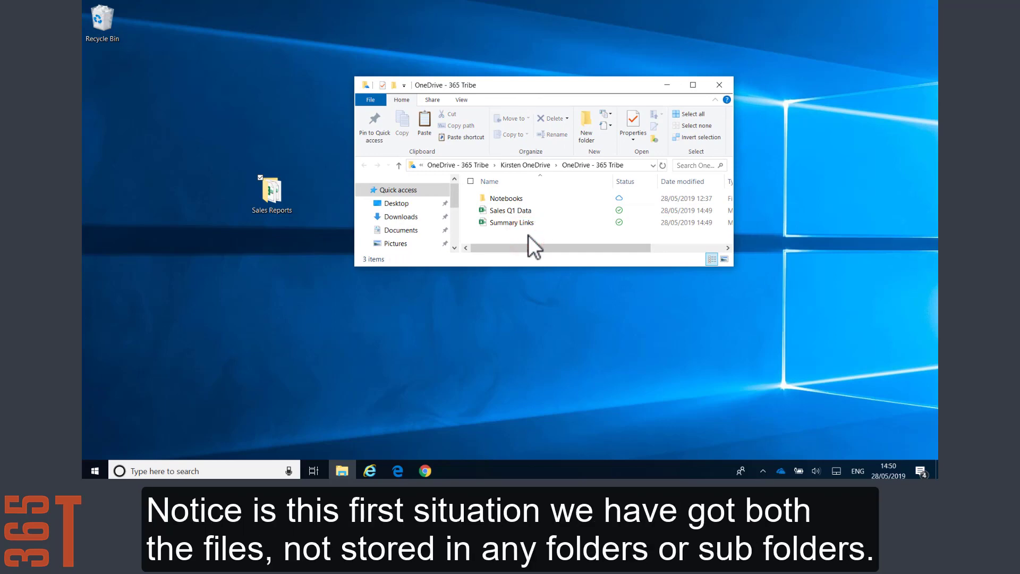
In the OneDrive copy of Sales Q1 Data, set the Product, Service and Support values in B2:B4 to 200, and close the workbook
double_click(520, 212)
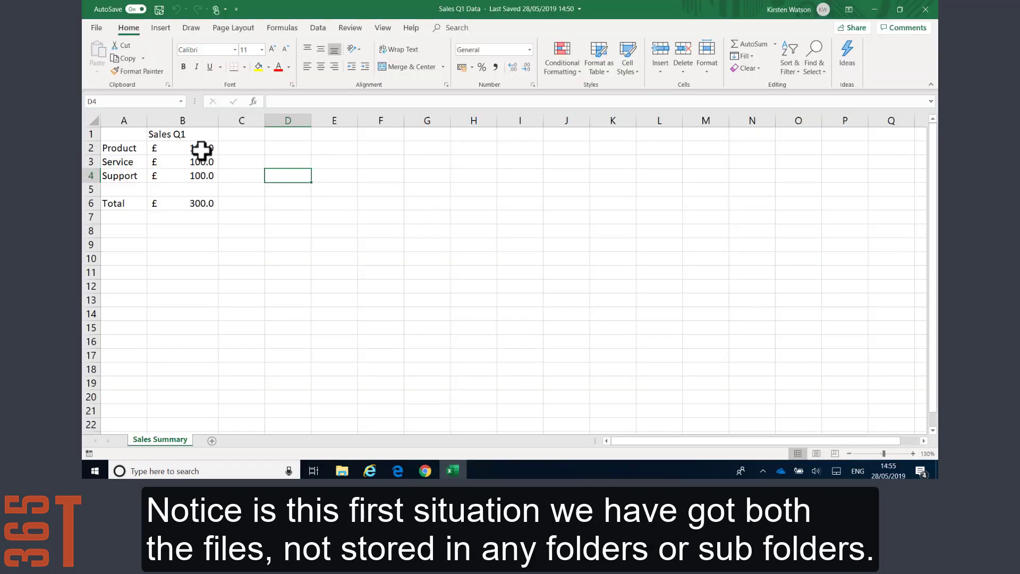
left_click(201, 147)
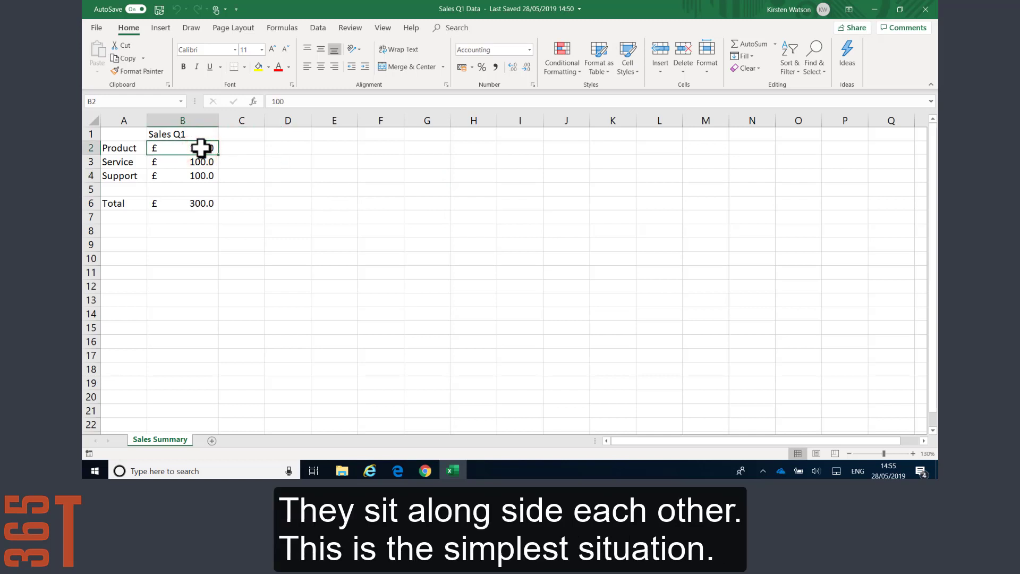
type("200")
key("Return")
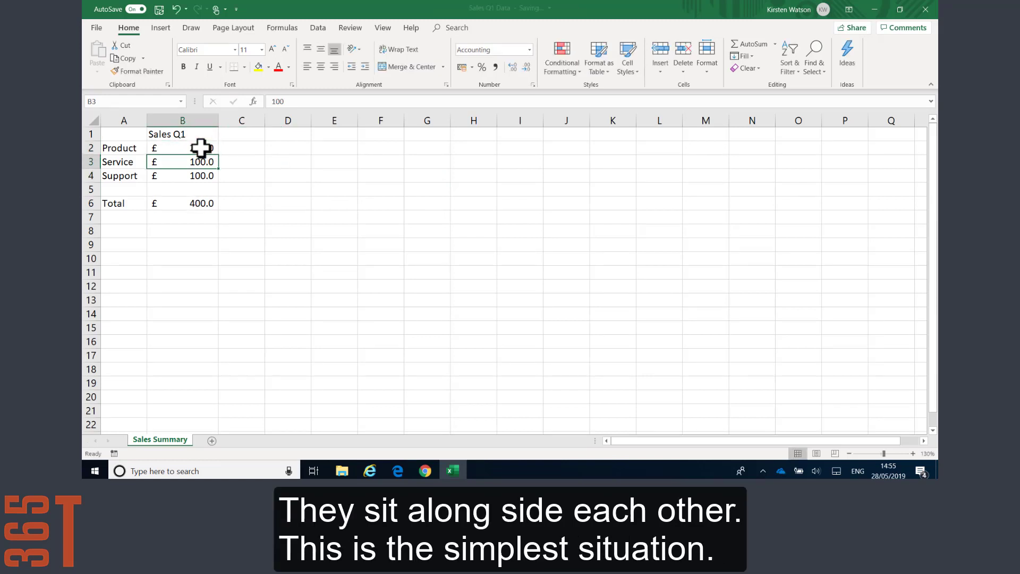
type("200")
key("Return")
type("200")
key("Return")
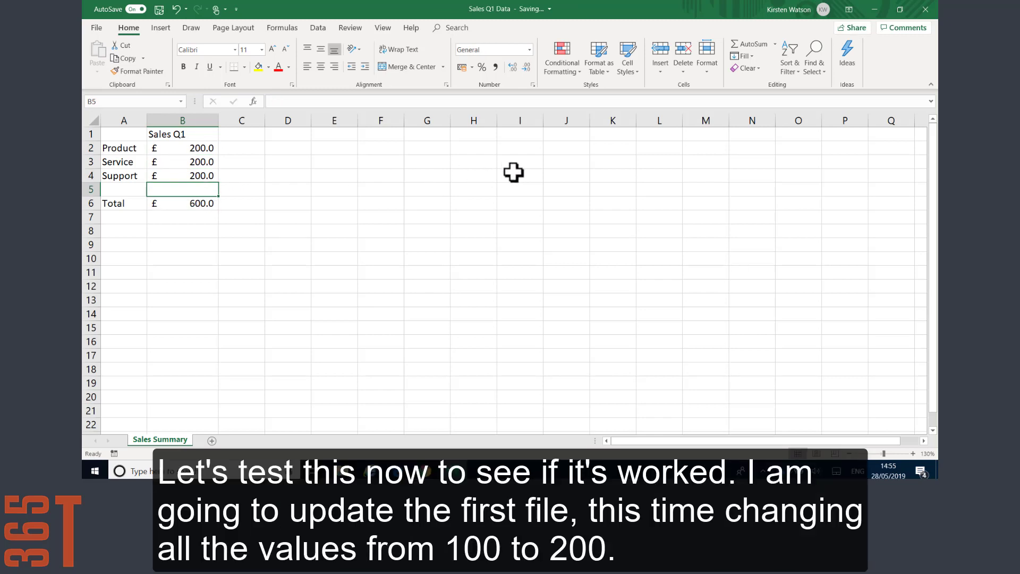
left_click(926, 7)
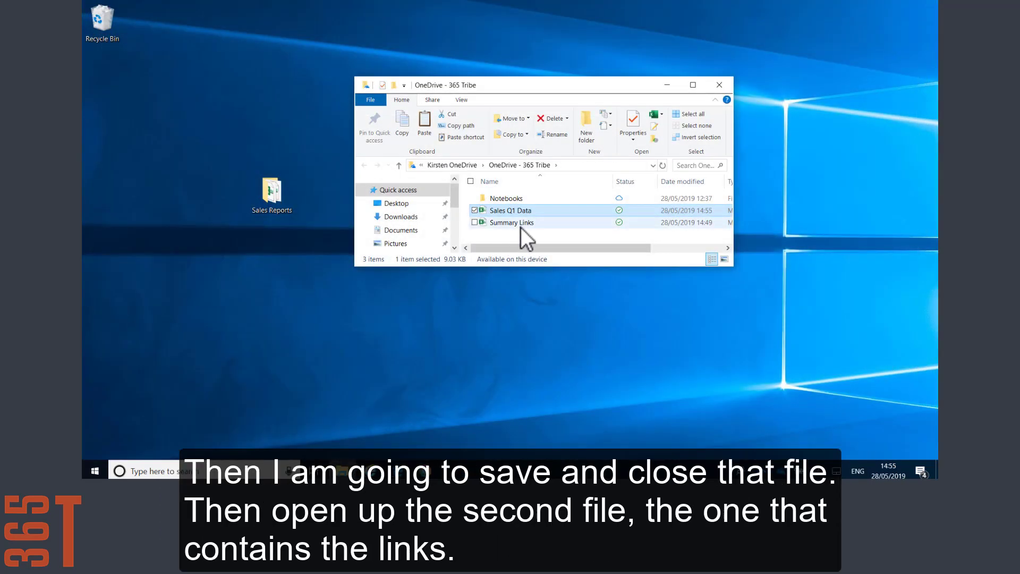
Open the OneDrive copy of Summary Links and enable its content to update the links
double_click(528, 225)
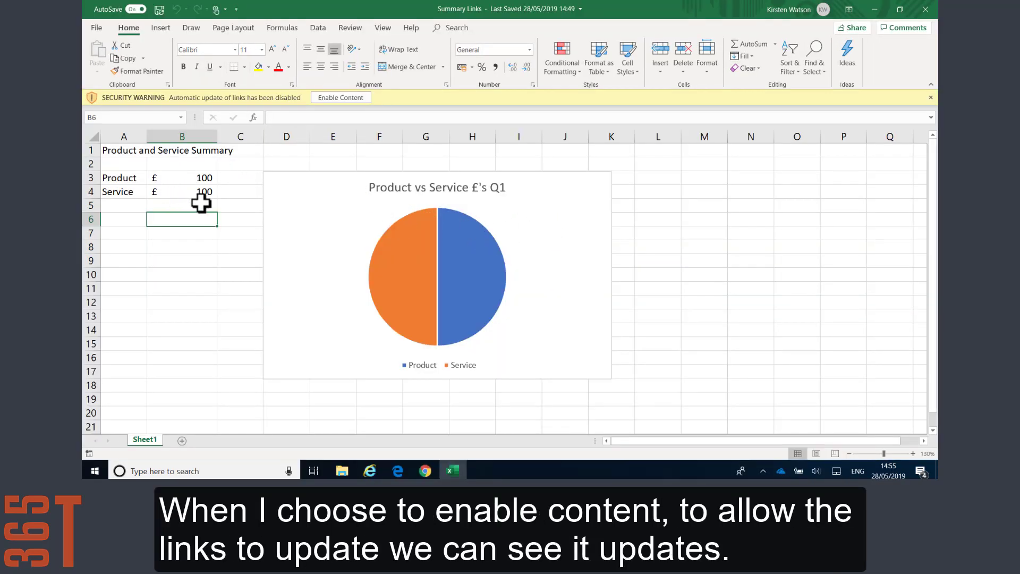
left_click(342, 100)
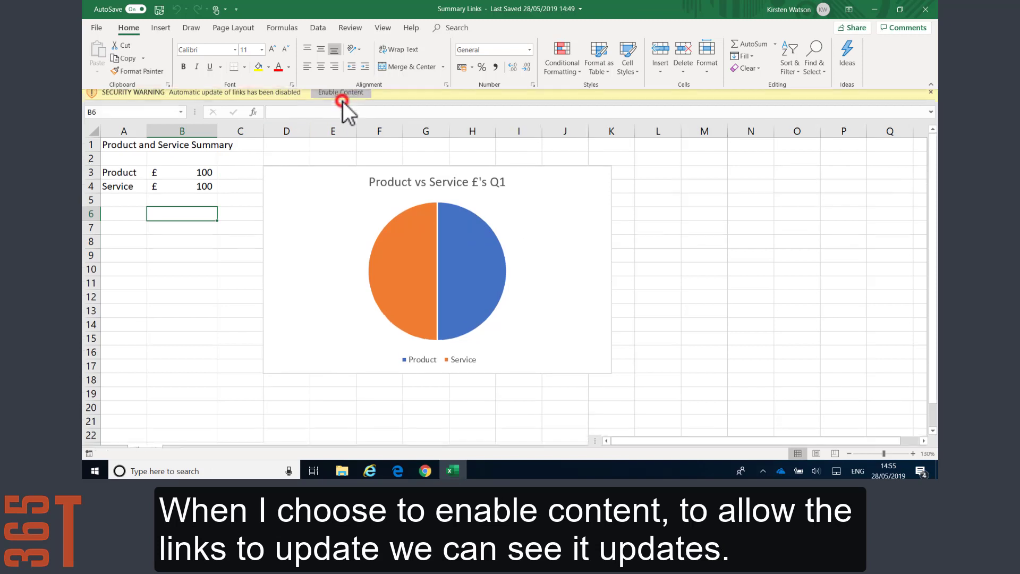
Inspect the link formulas behind the Product and Service values in B3 and B4 of Summary Links
left_click(192, 162)
left_click(188, 175)
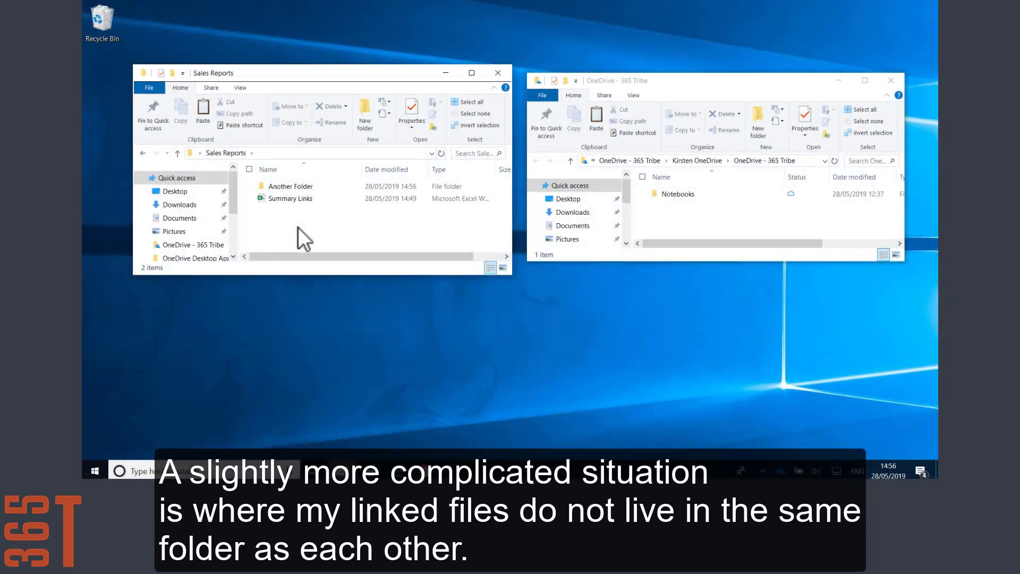
Move Summary Links from Sales Reports and Sales Q1 Data from Another Folder into the OneDrive folder, and close the local folder window
left_click(286, 201)
left_click_drag(286, 202, 703, 218)
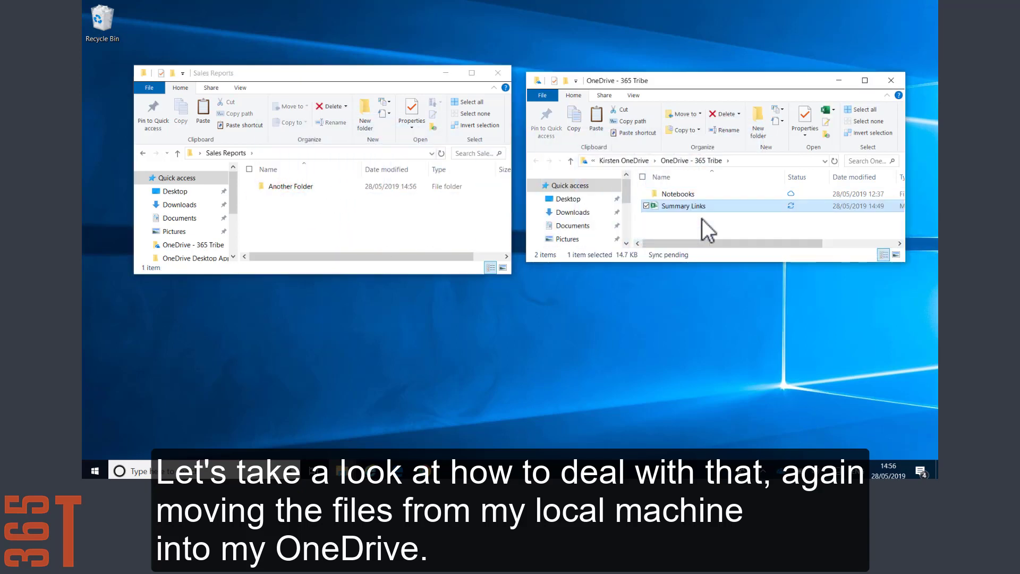
double_click(289, 186)
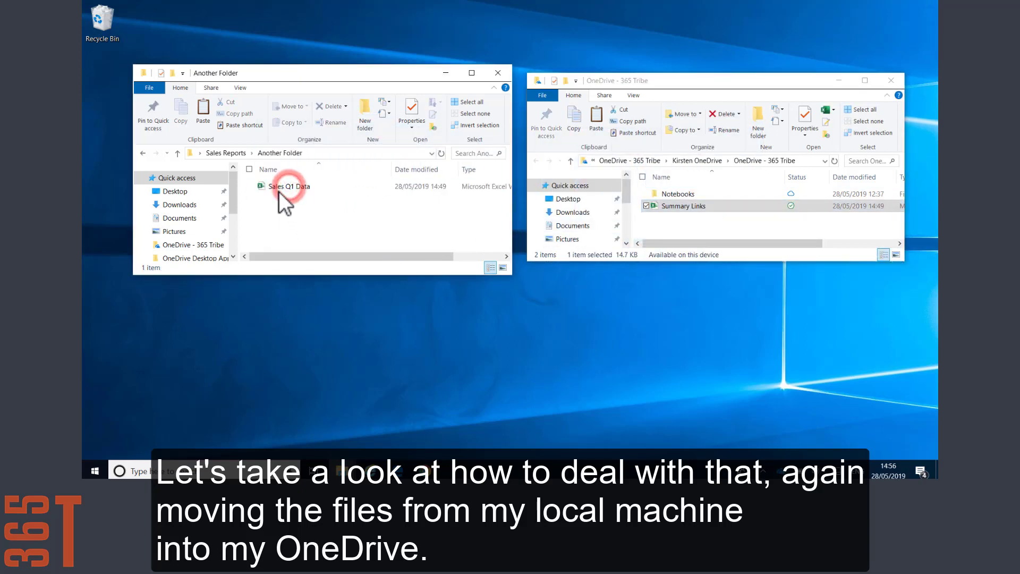
left_click_drag(276, 184, 702, 231)
left_click(702, 230)
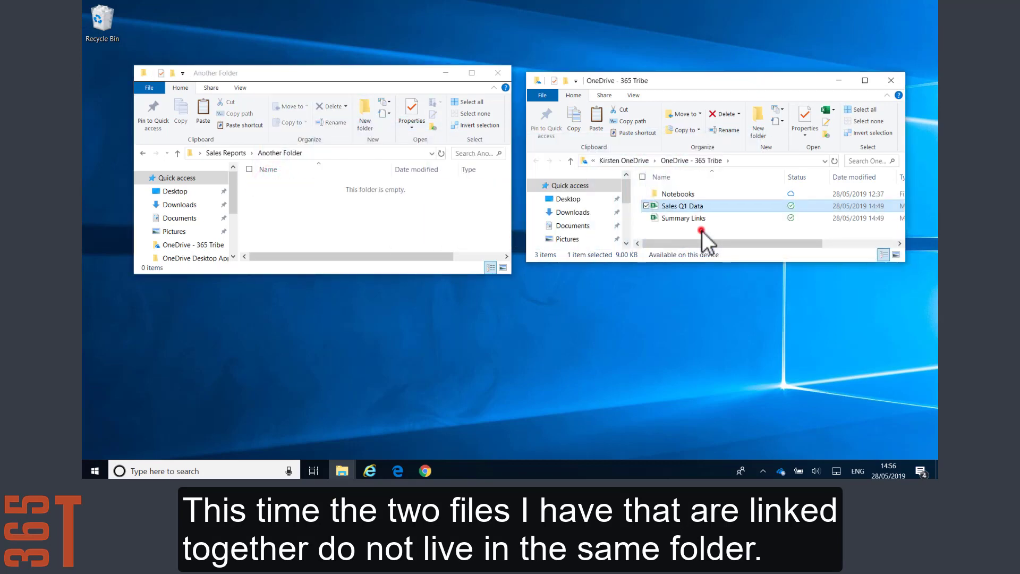
left_click(496, 71)
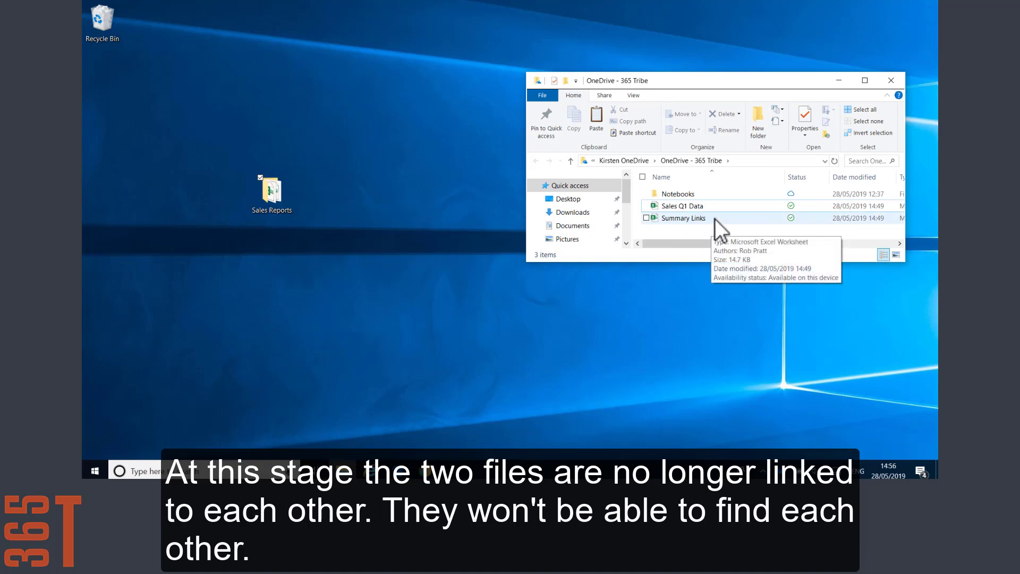
In the OneDrive copy of Summary Links, change the link source to the Sales Q1 Data file in OneDrive, and close the workbook
double_click(715, 218)
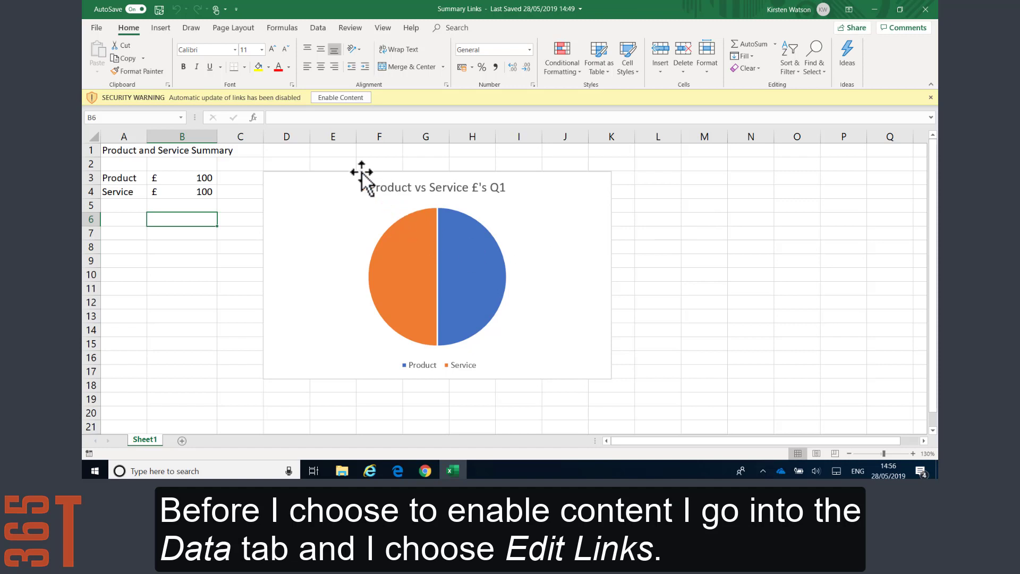
left_click(323, 24)
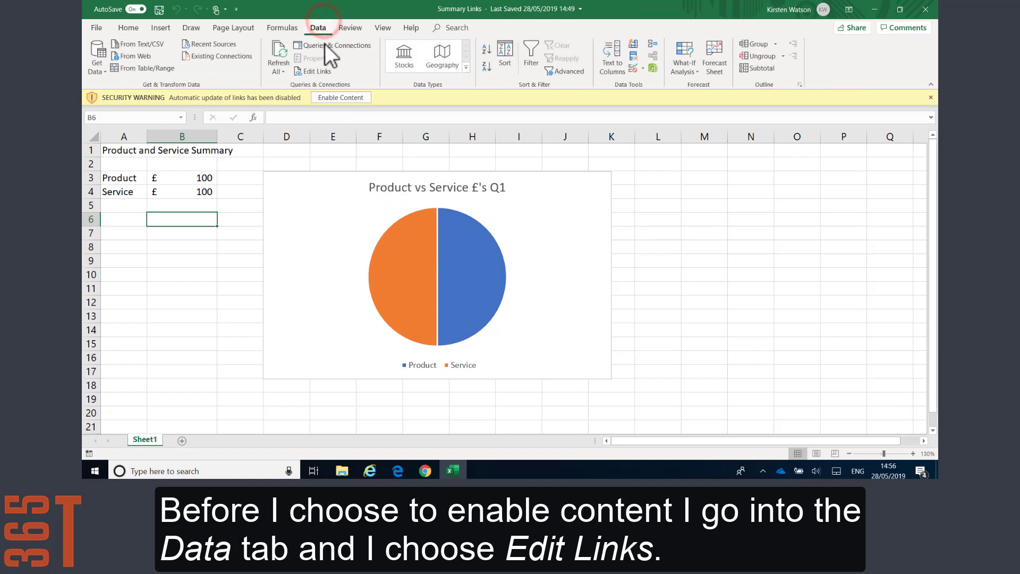
left_click(326, 72)
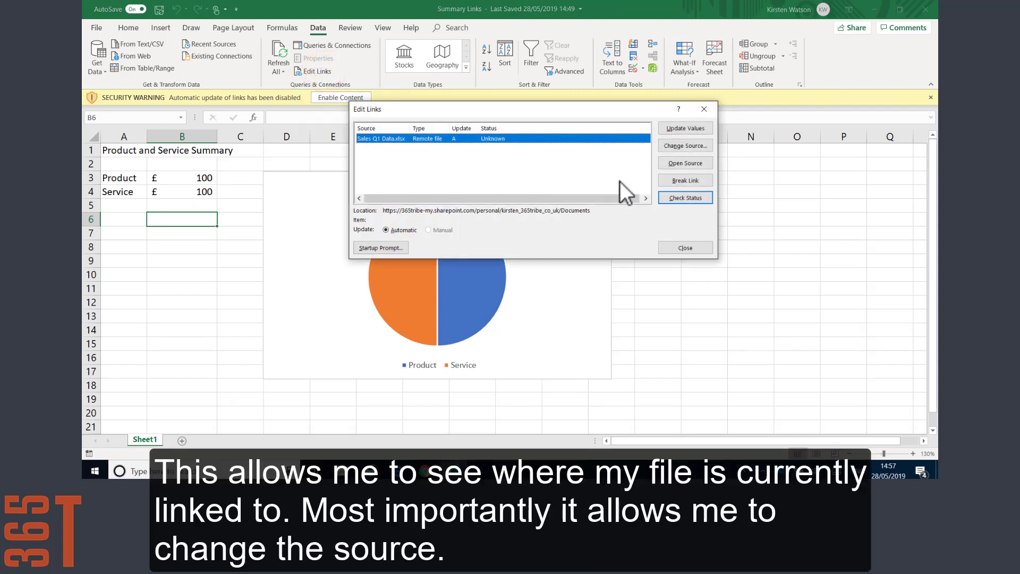
left_click(689, 145)
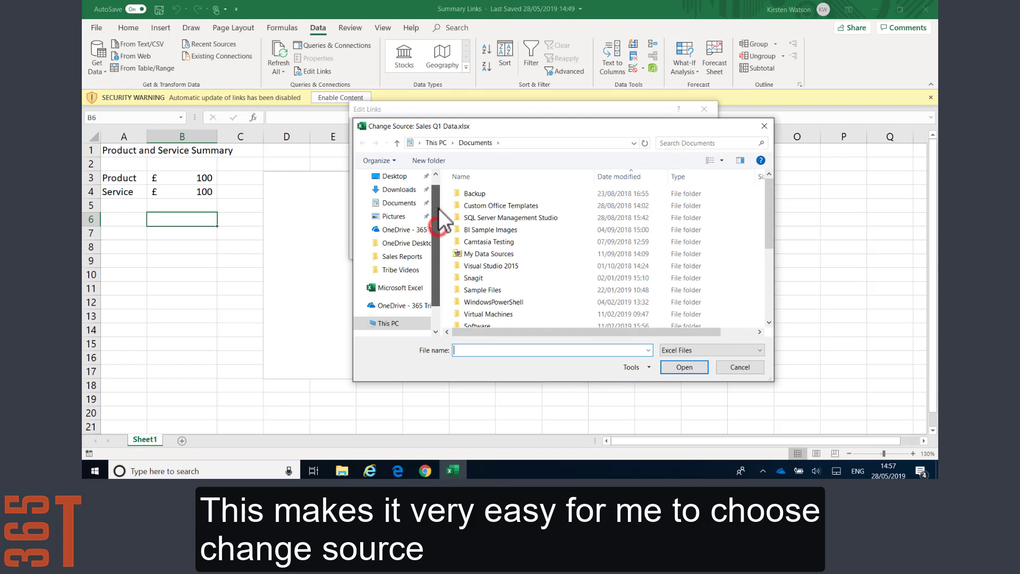
scroll(435, 226, "up", 2)
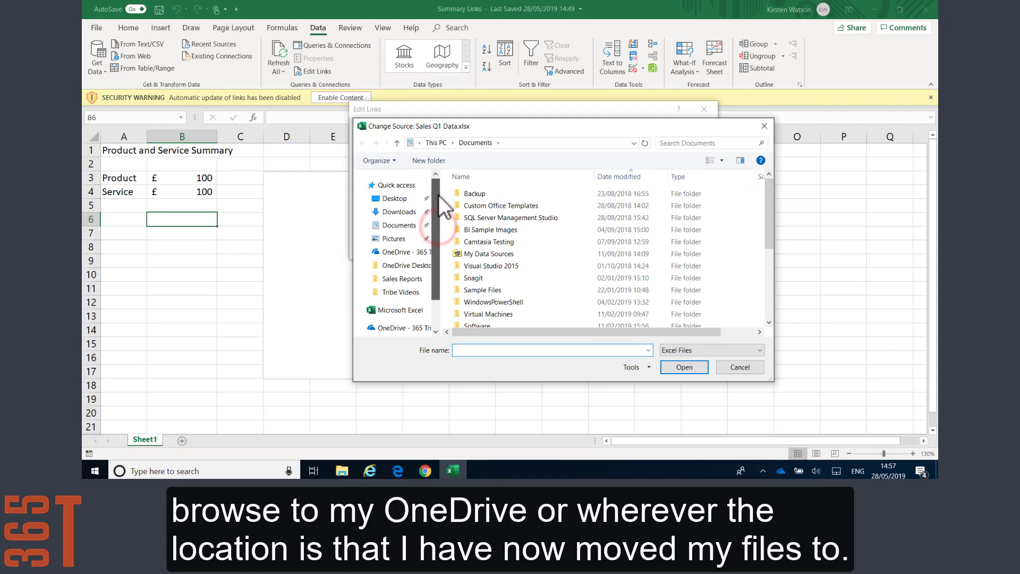
left_click(396, 253)
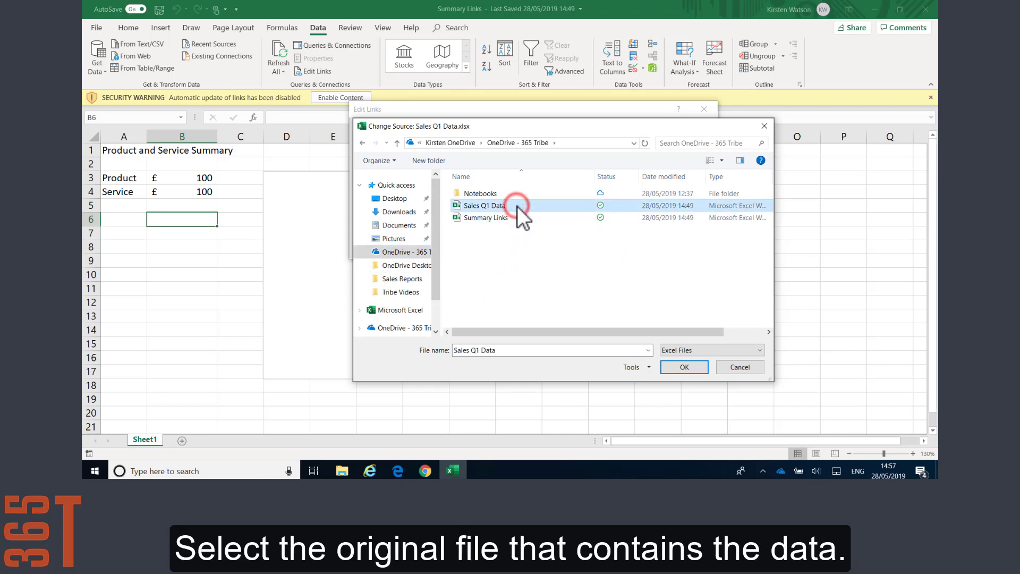
left_click(685, 368)
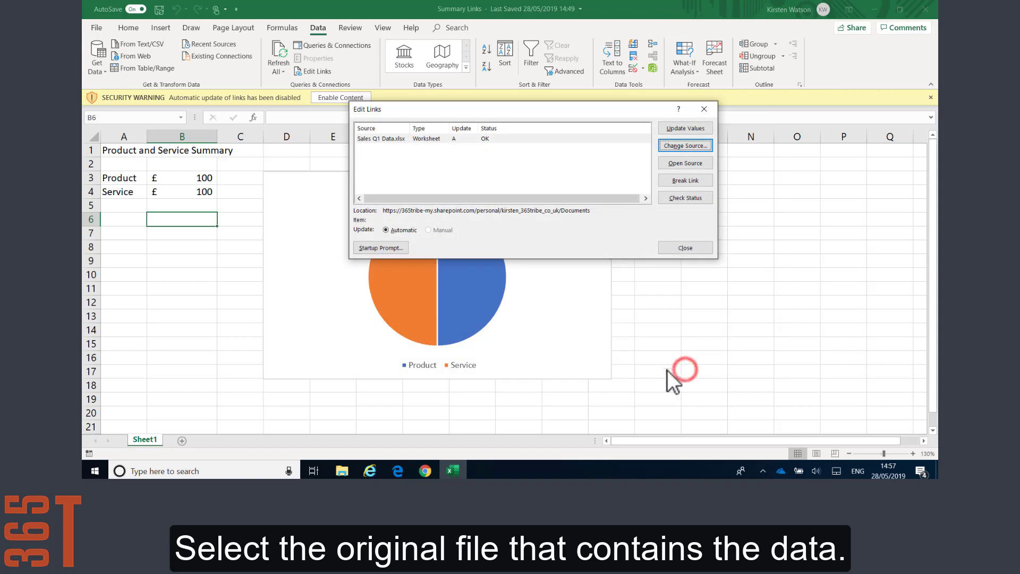
left_click(674, 248)
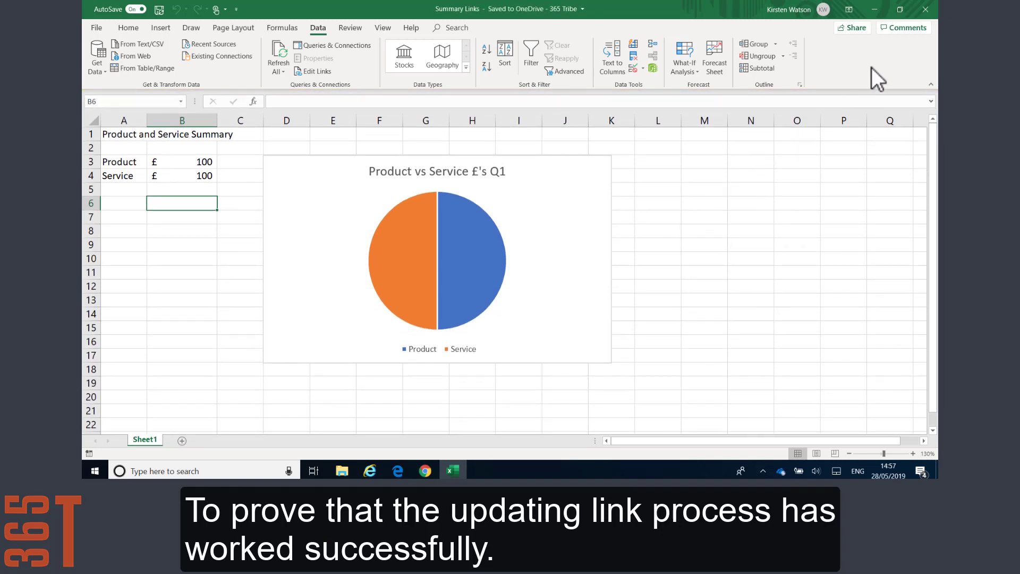
left_click(926, 9)
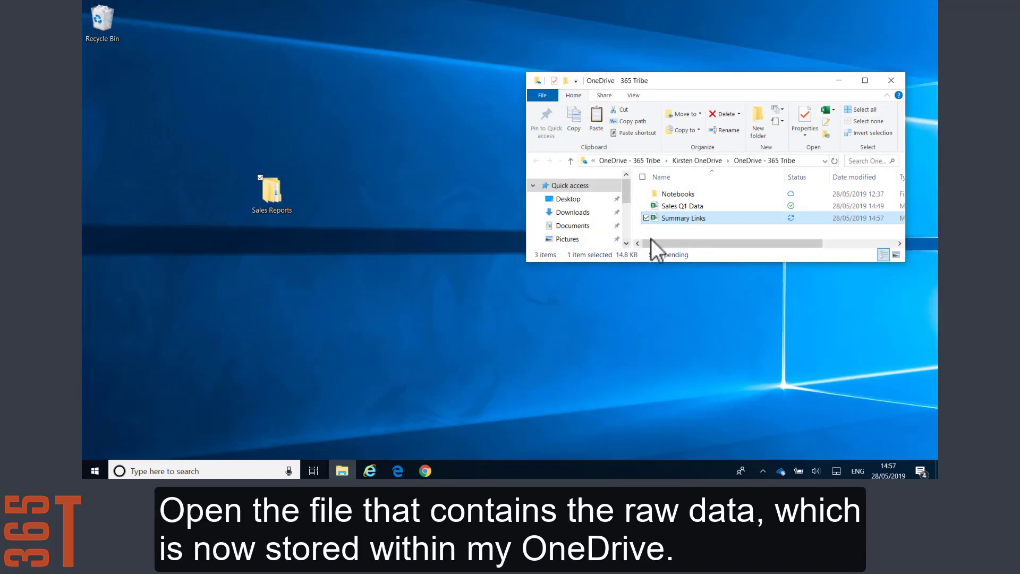
In the Sales Q1 Data workbook on OneDrive, set the Product, Service and Support values in B2:B4 to 123, and close the workbook
double_click(685, 209)
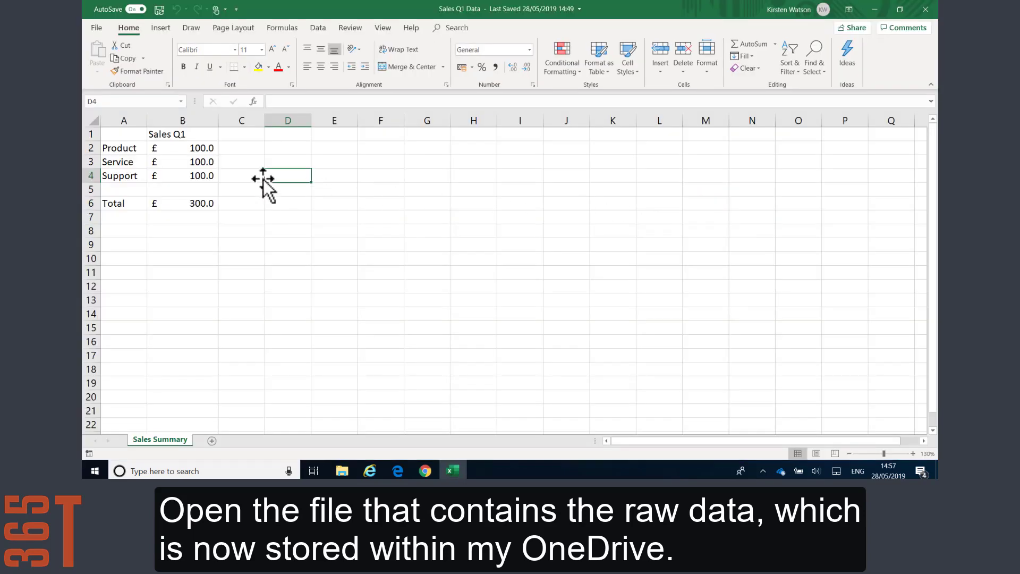
left_click(180, 149)
type("123")
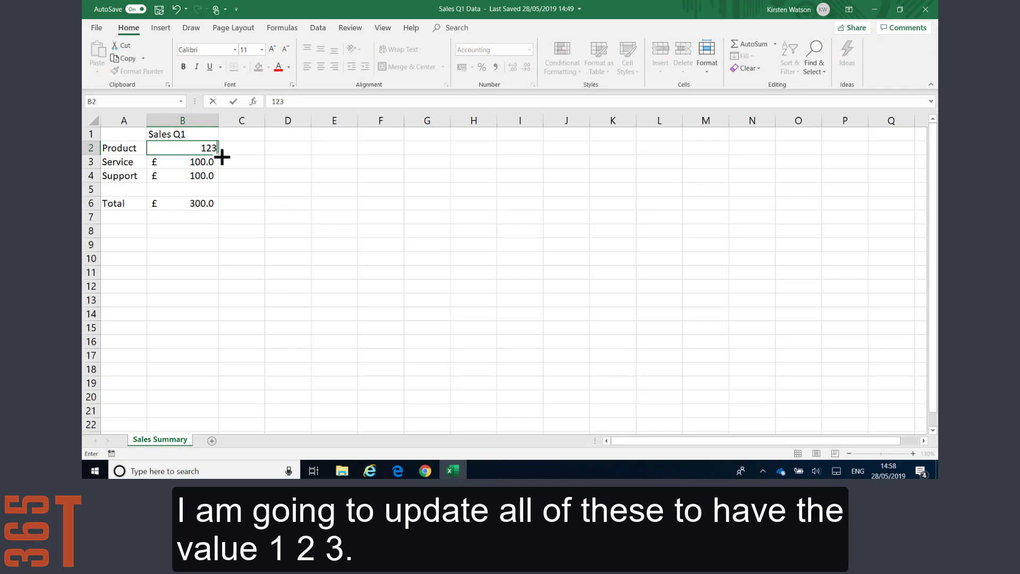
left_click_drag(219, 154, 220, 181)
left_click(280, 161)
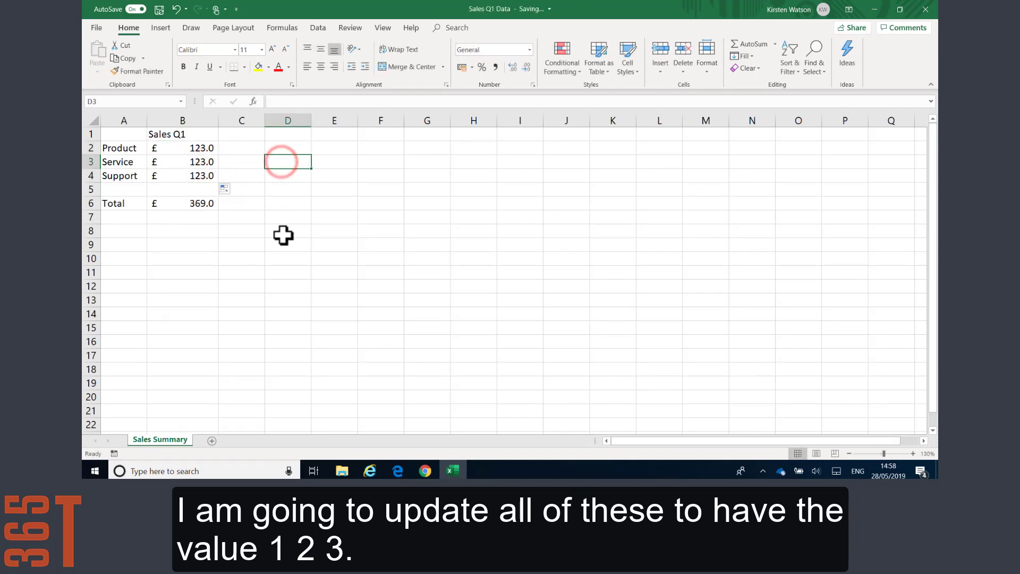
left_click(925, 11)
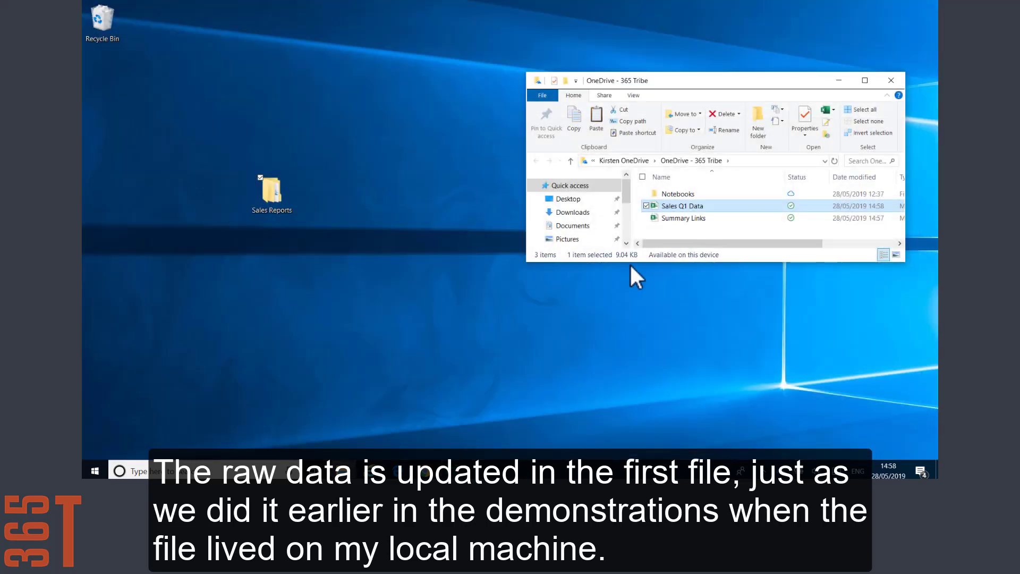
Open Summary Links from OneDrive, enable its content to update the links, and inspect the Service value's link formula in B4
left_click(685, 222)
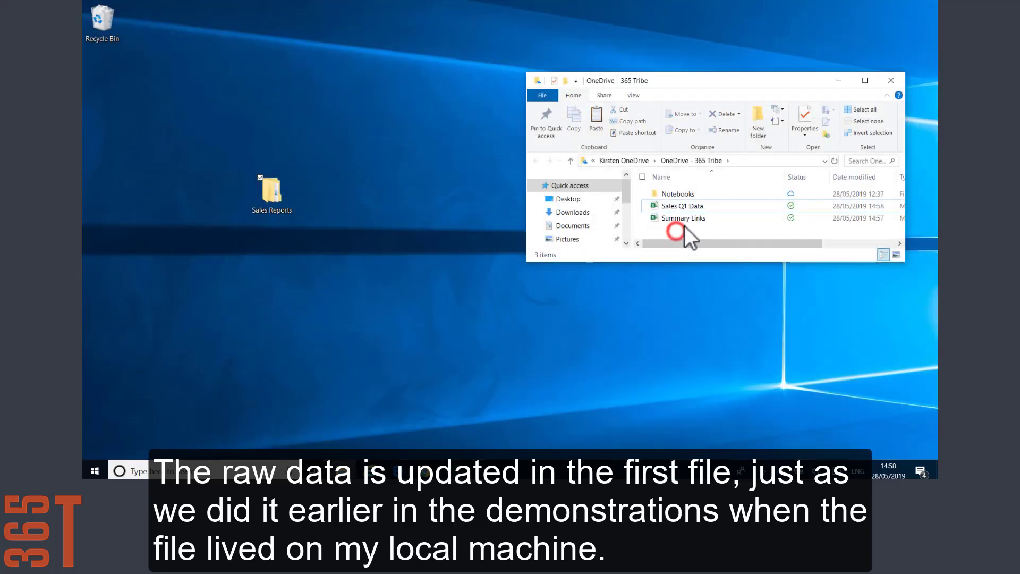
double_click(687, 221)
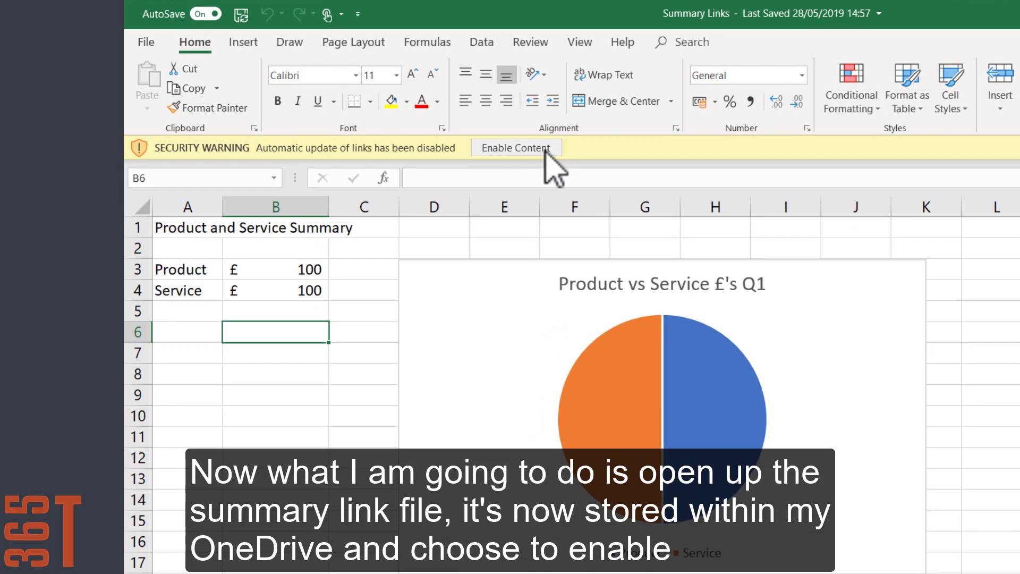
left_click(505, 151)
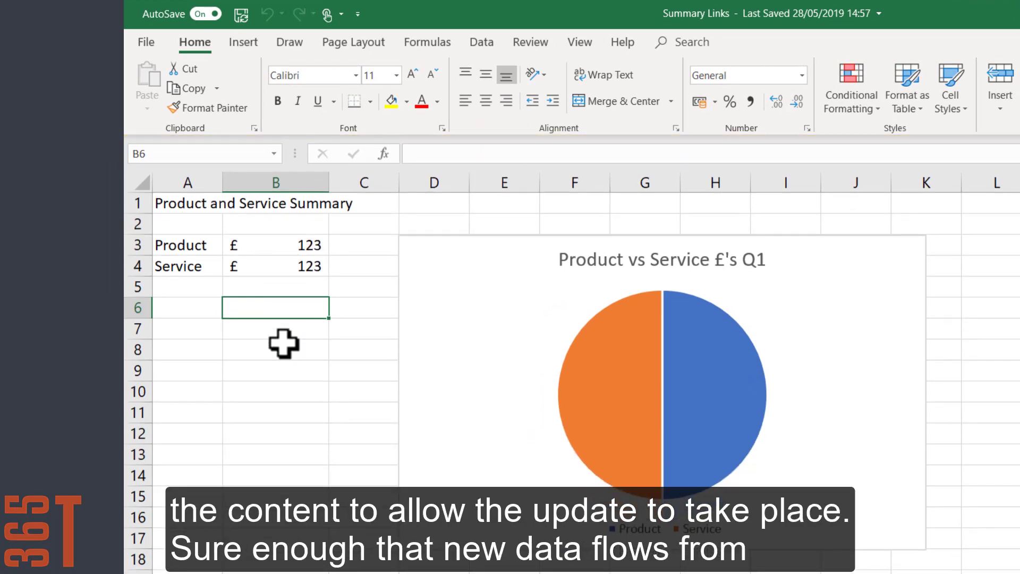
left_click(280, 267)
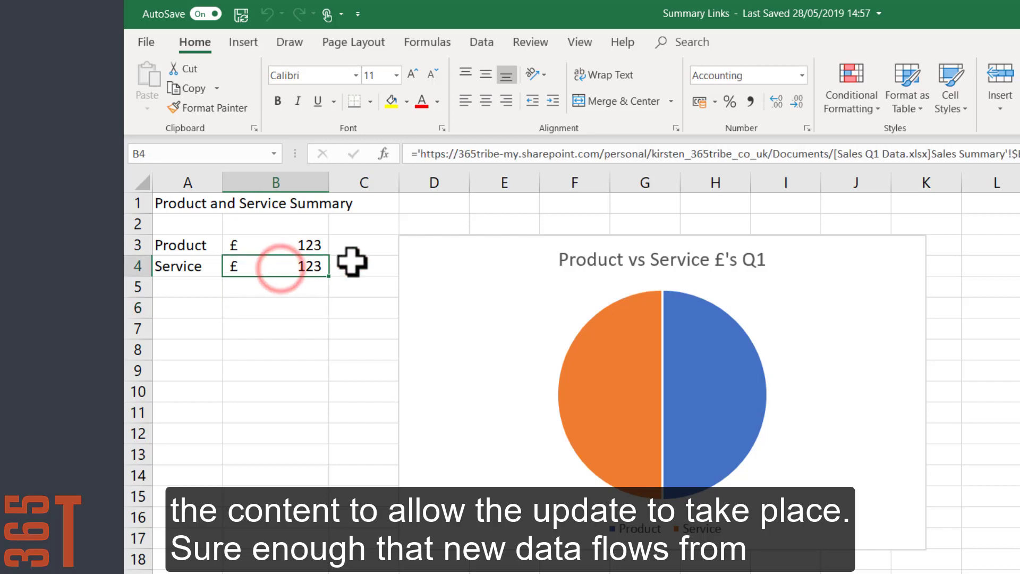